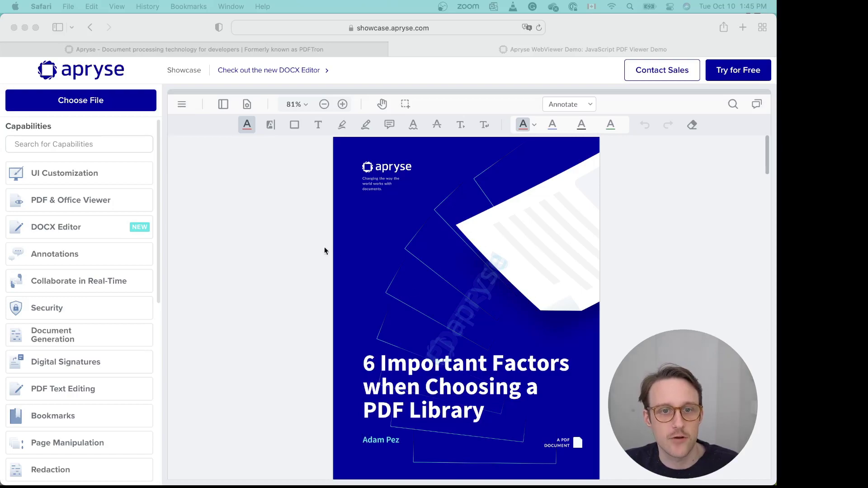
Step: Start a new PDF portfolio via the hamburger menu's Create PDF Portfolio option
left_click(294, 231)
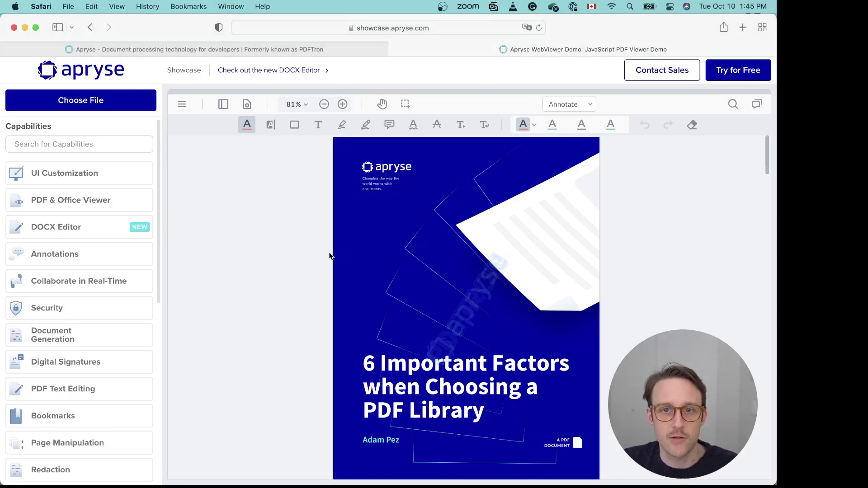
left_click(182, 107)
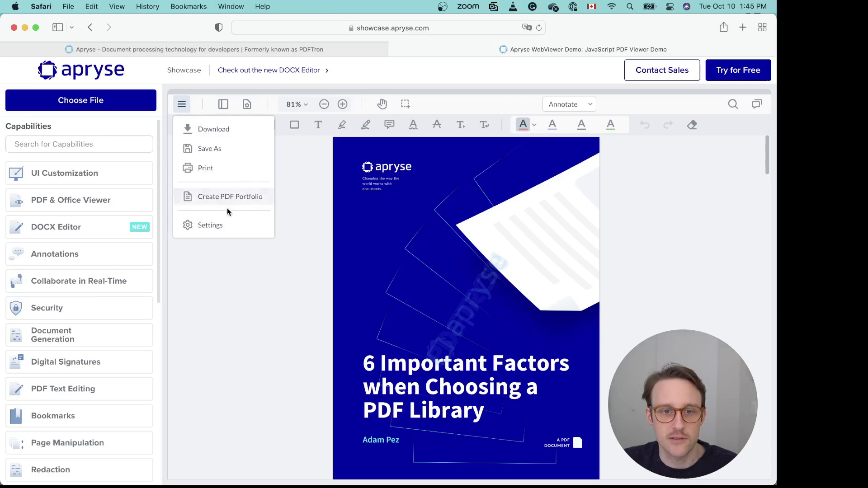
left_click(265, 203)
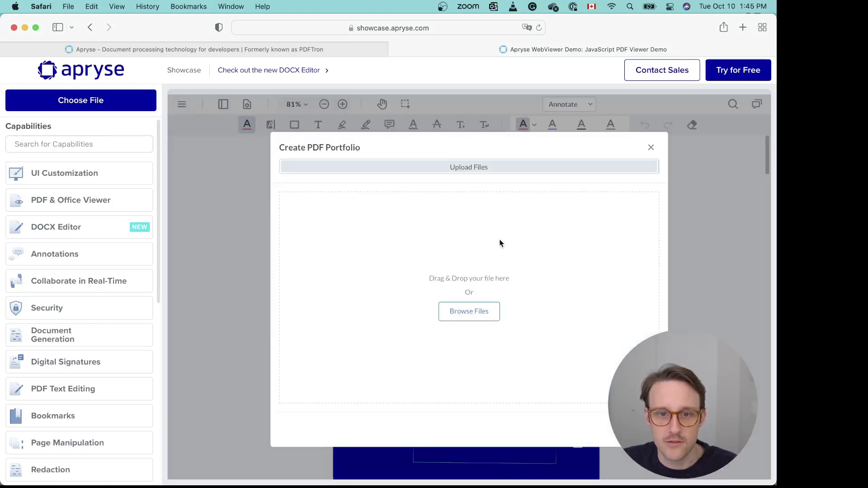
Step: Select all ten Portfolio Contents files, from the DOCX sample to the .mp4 and .eml appendices, and upload them
left_click(497, 320)
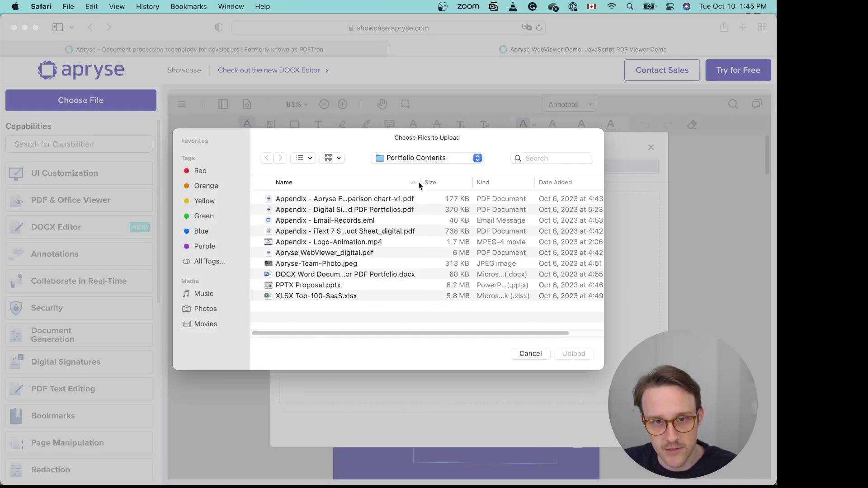
left_click_drag(420, 182, 457, 182)
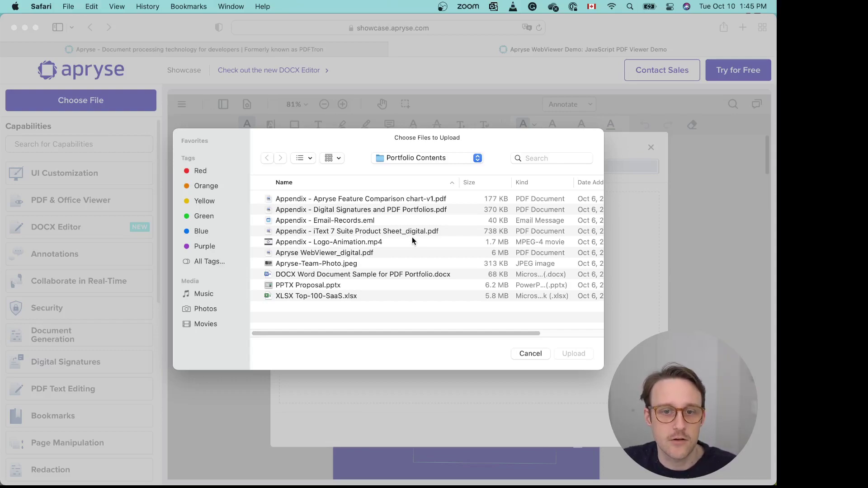
left_click(415, 274)
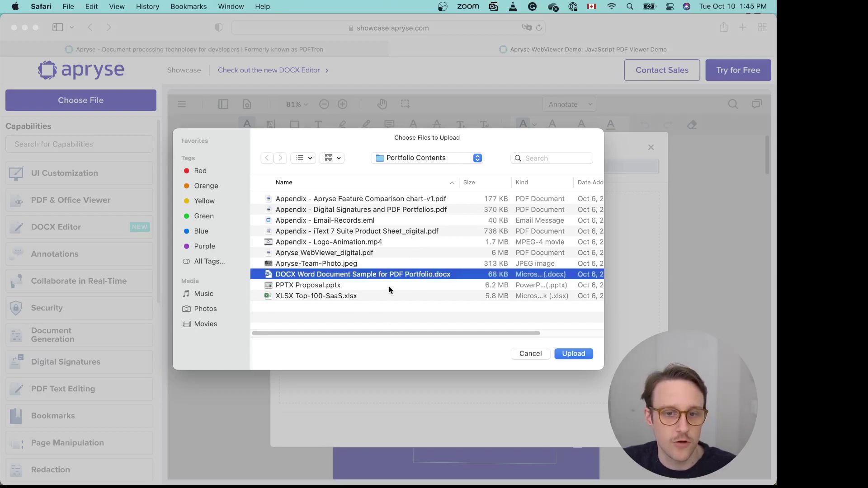
left_click(339, 295)
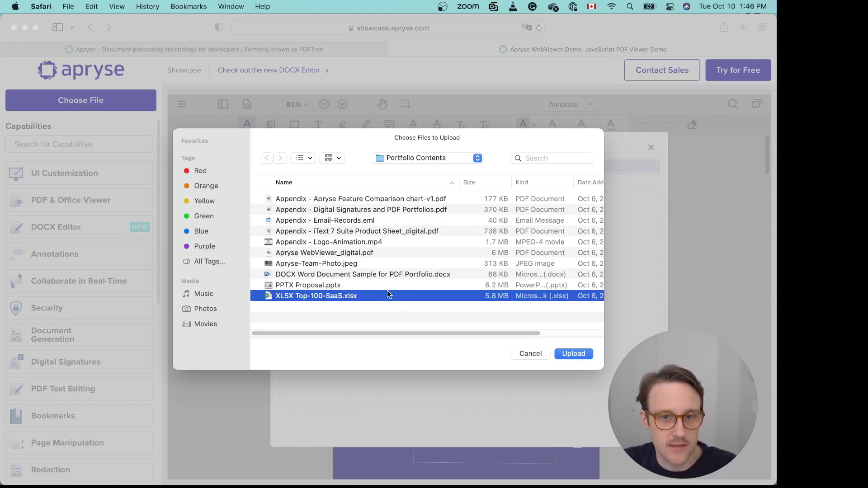
left_click(365, 244)
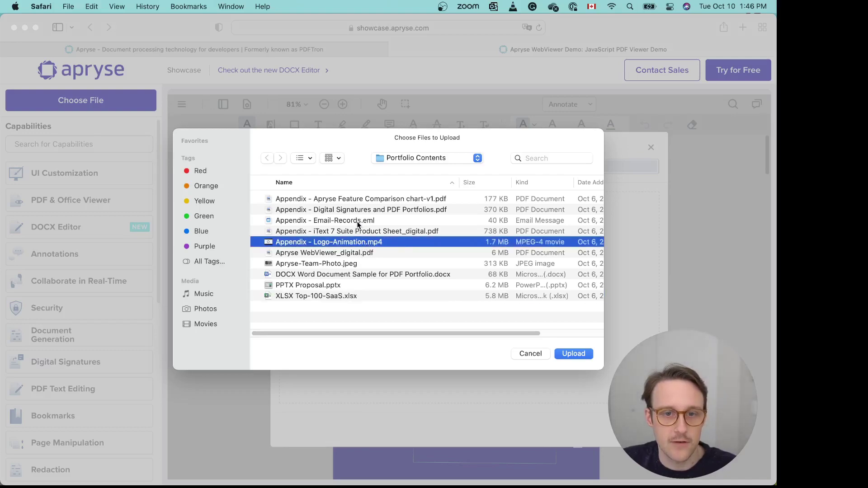
left_click(358, 221)
key("Up")
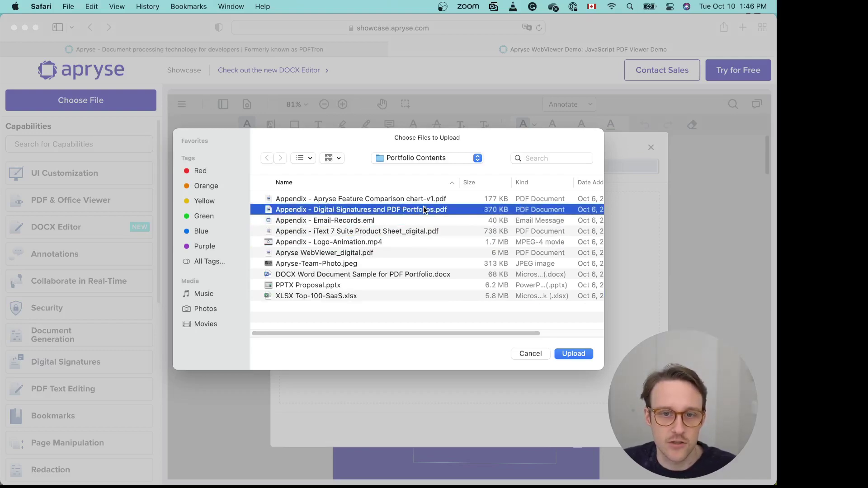
key("Up")
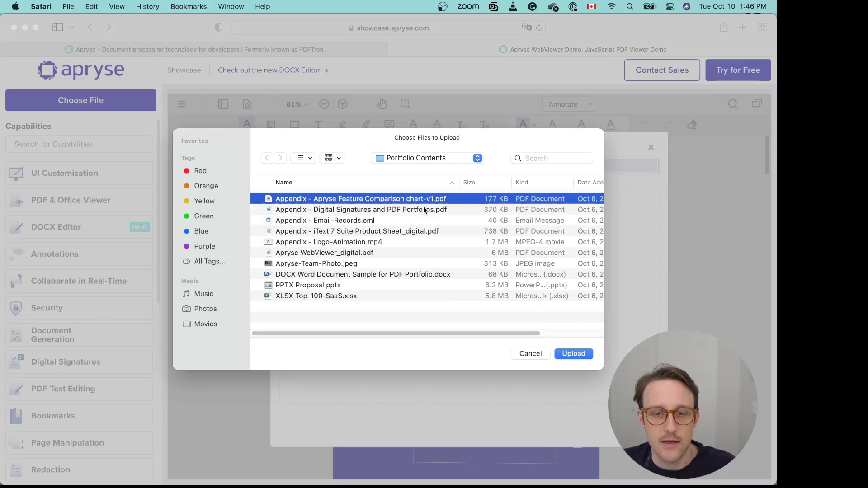
left_click(346, 298, "shift")
left_click(562, 353)
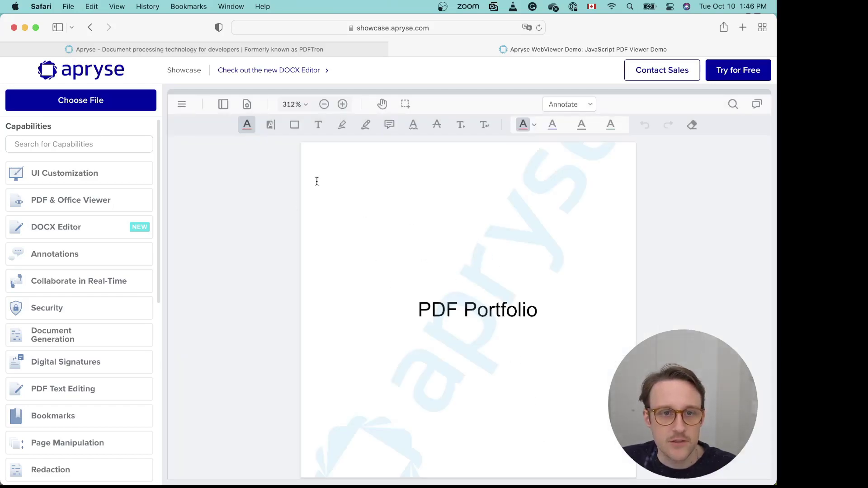
Step: Show the PDF Portfolio file list in the left panel, widened so all ten names read fully
left_click(187, 106)
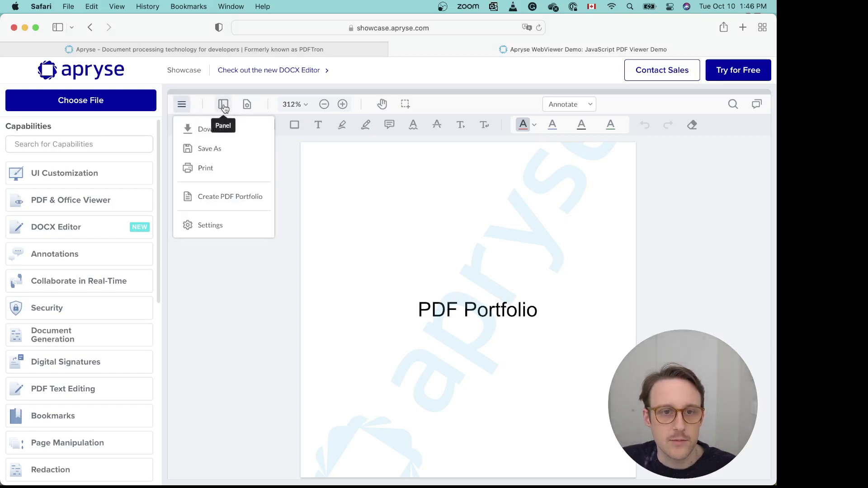
left_click(223, 106)
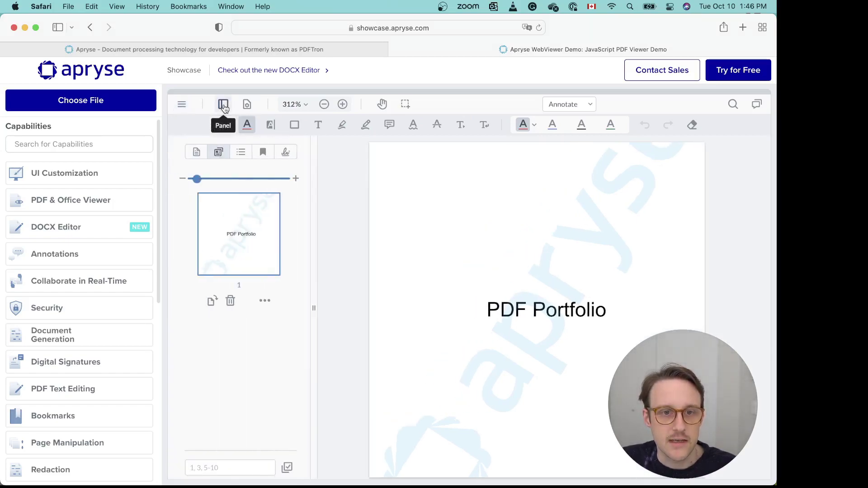
left_click(197, 155)
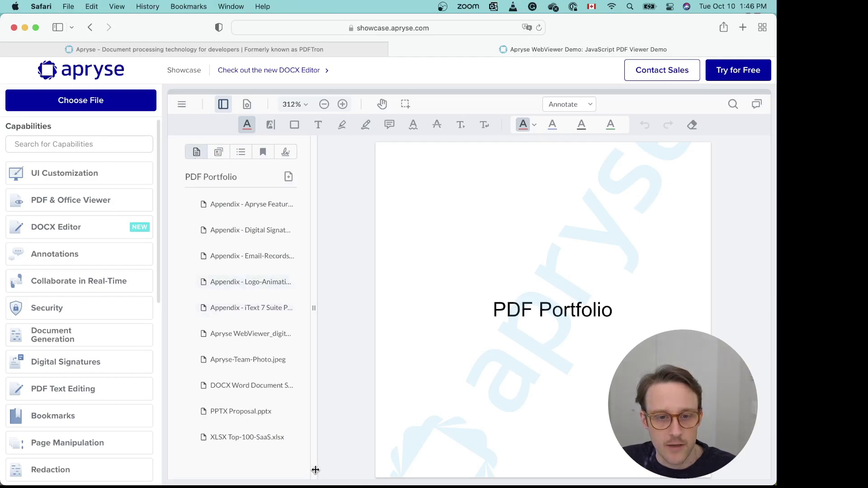
left_click_drag(315, 470, 437, 461)
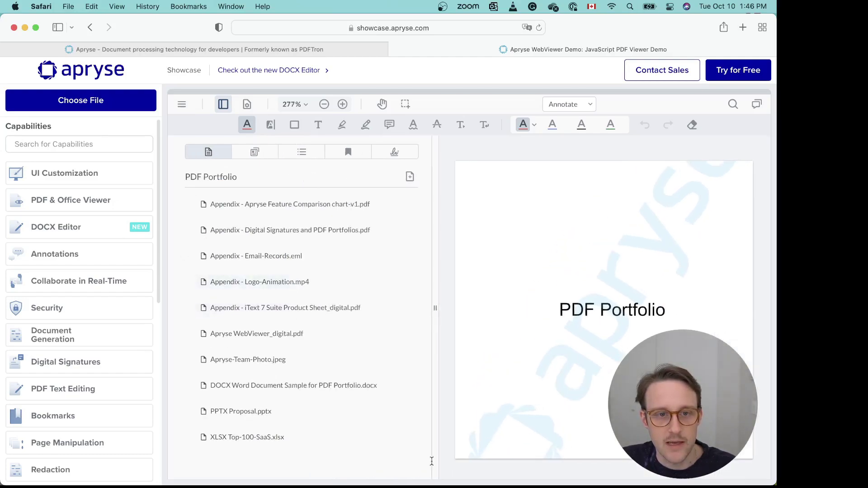
left_click(311, 213)
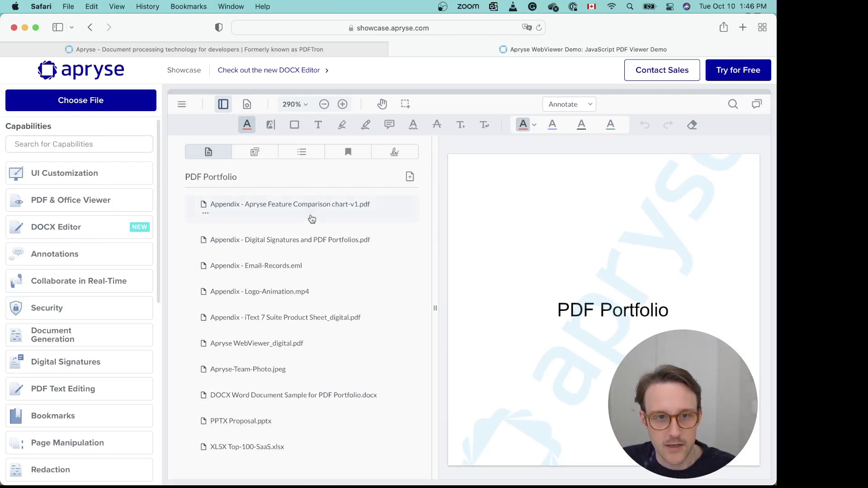
left_click(359, 238)
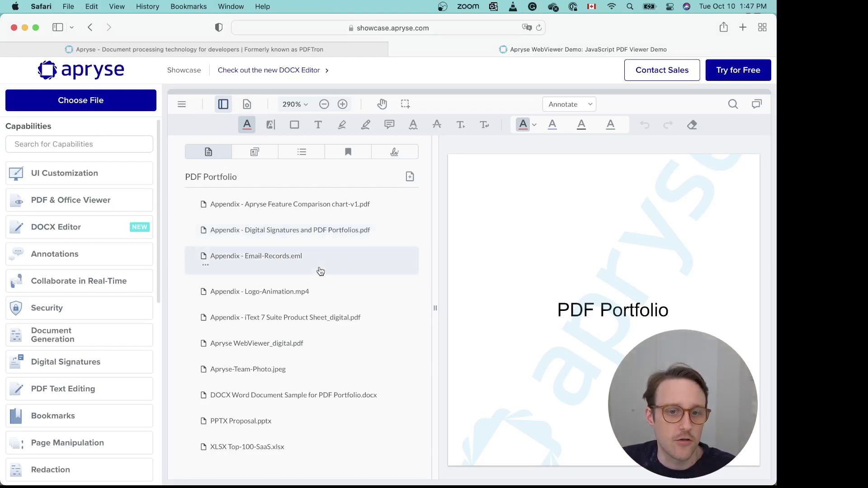
mouse_move(337, 242)
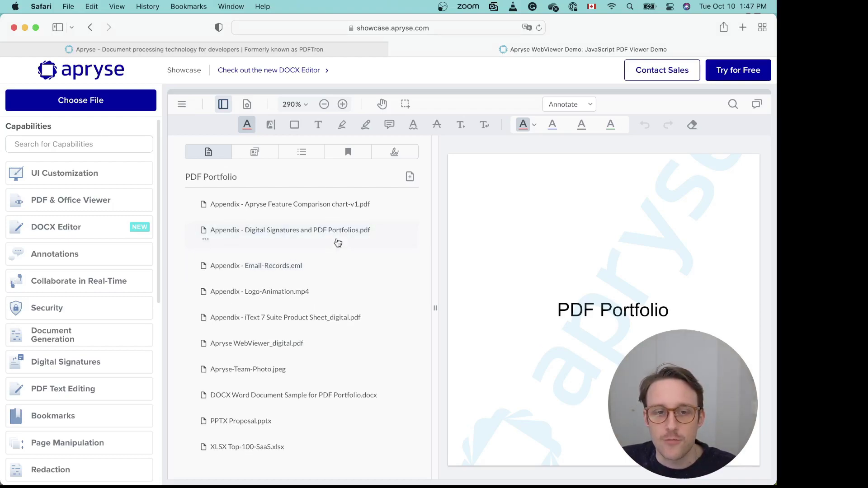
Step: Open the DOCX Word Document sample in its own tab, then return to the portfolio
left_click(206, 397)
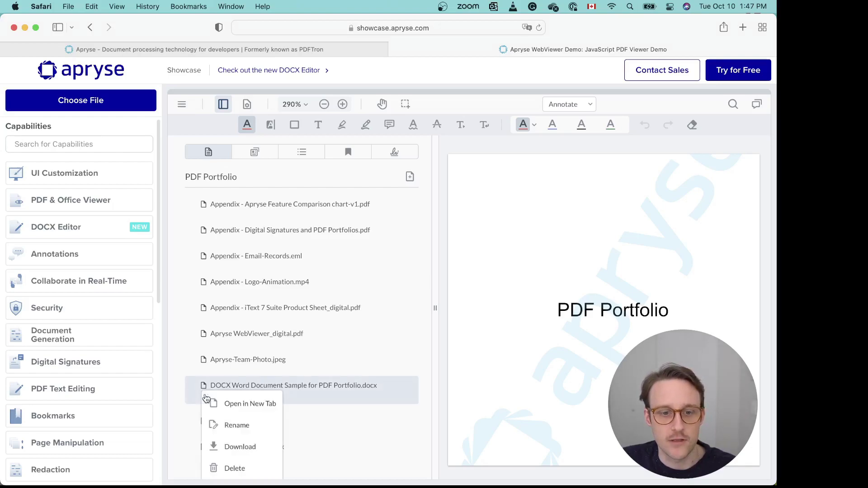
left_click(261, 410)
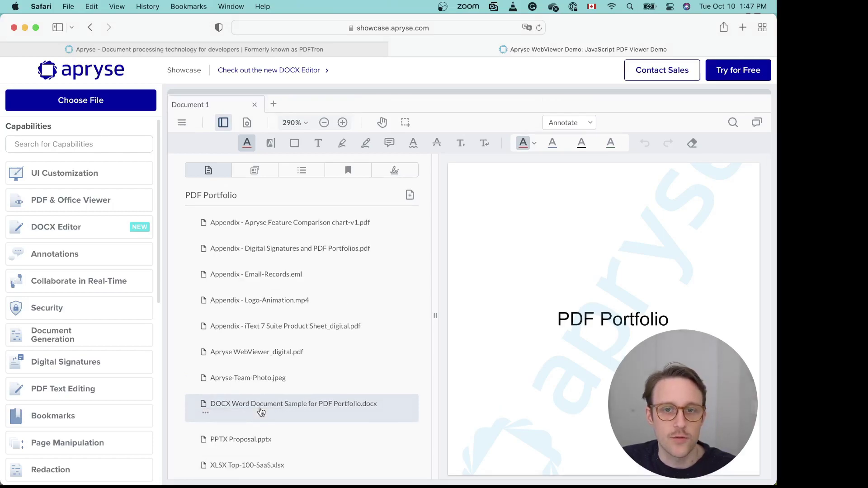
left_click(297, 104)
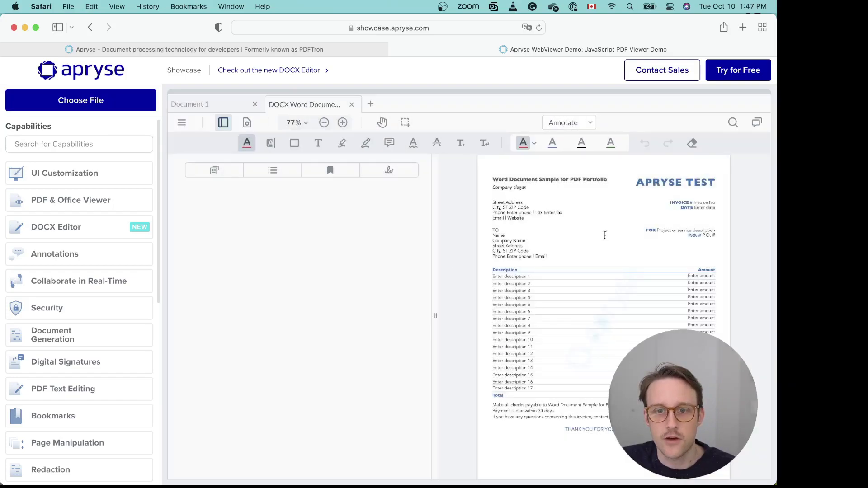
left_click(512, 240)
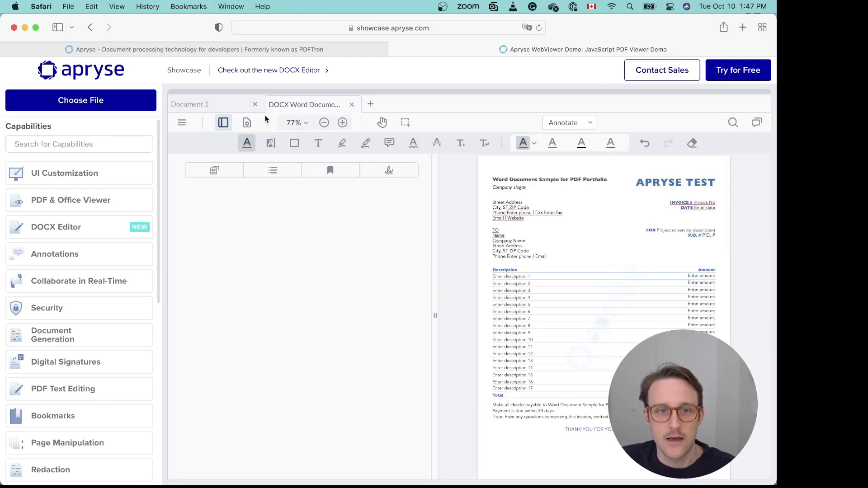
left_click(237, 104)
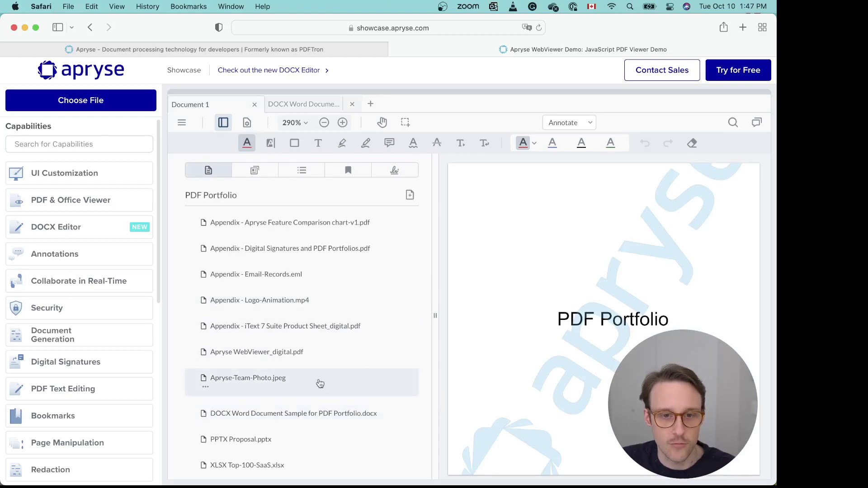
Step: Open Apryse-Team-Photo.jpeg in its own tab, then return to the Document 1 portfolio tab
left_click(207, 388)
left_click(258, 417)
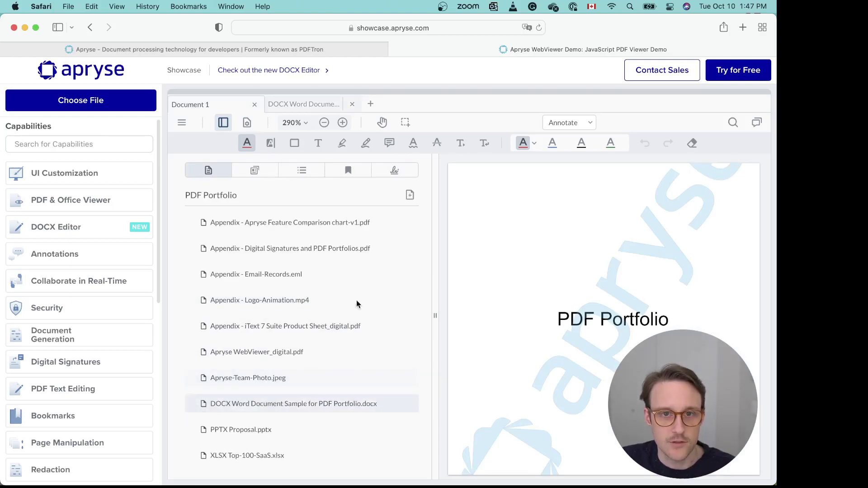
left_click(378, 103)
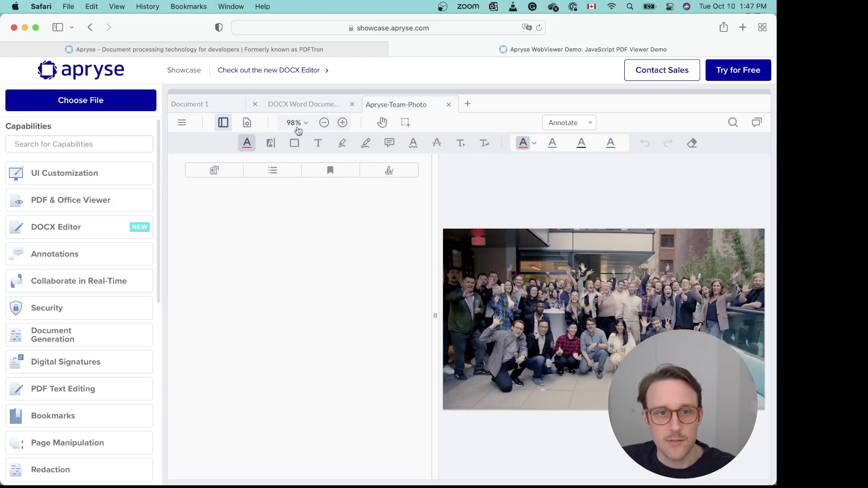
left_click(212, 105)
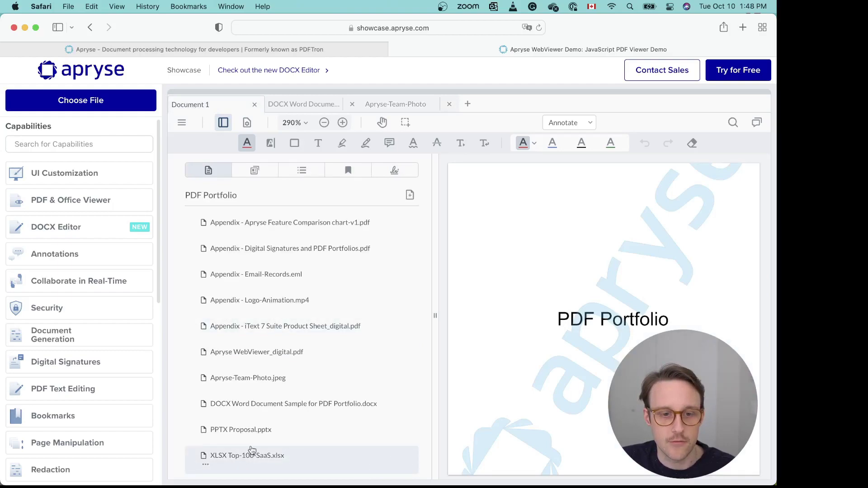
Step: Open PPTX Proposal.pptx in a new tab, view its Business Proposal slides, then return to Document 1
left_click(205, 439)
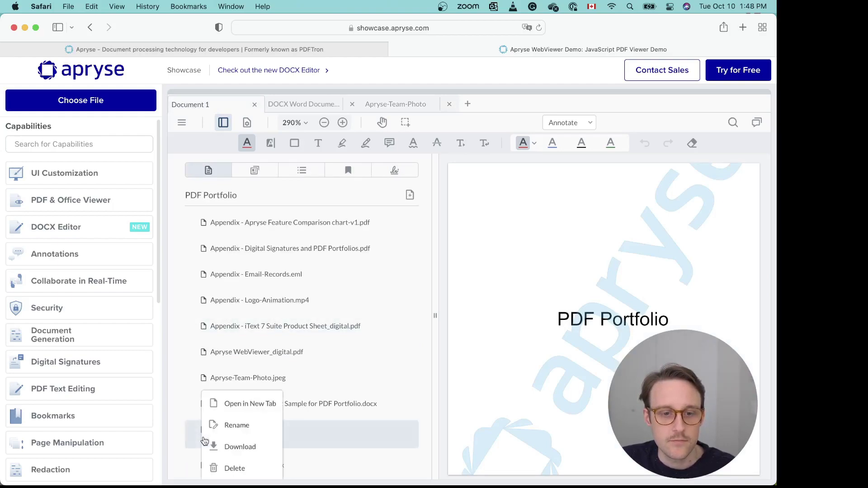
left_click(236, 407)
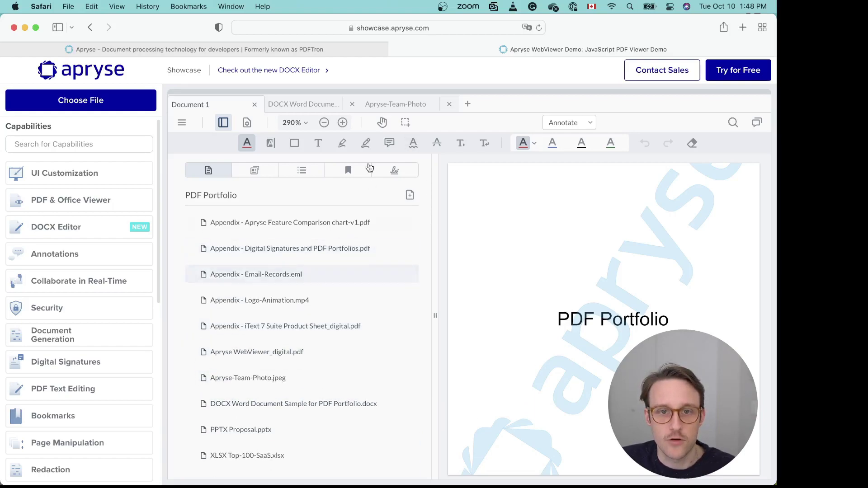
left_click(267, 428)
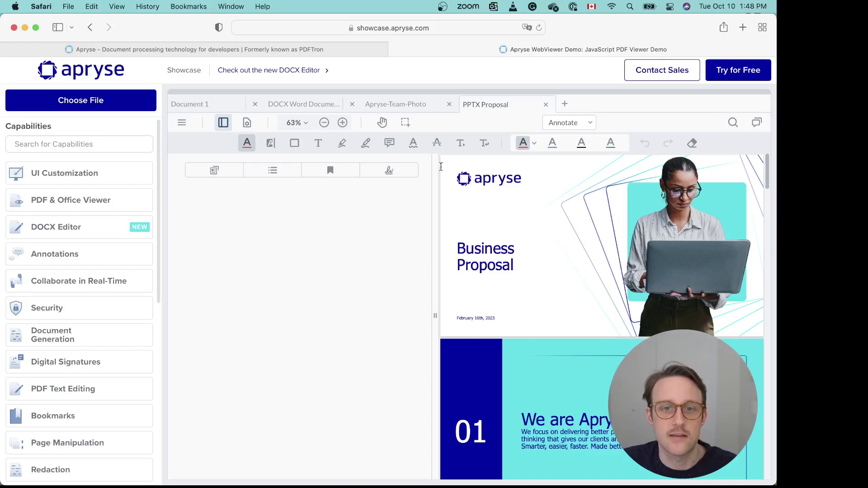
left_click(233, 106)
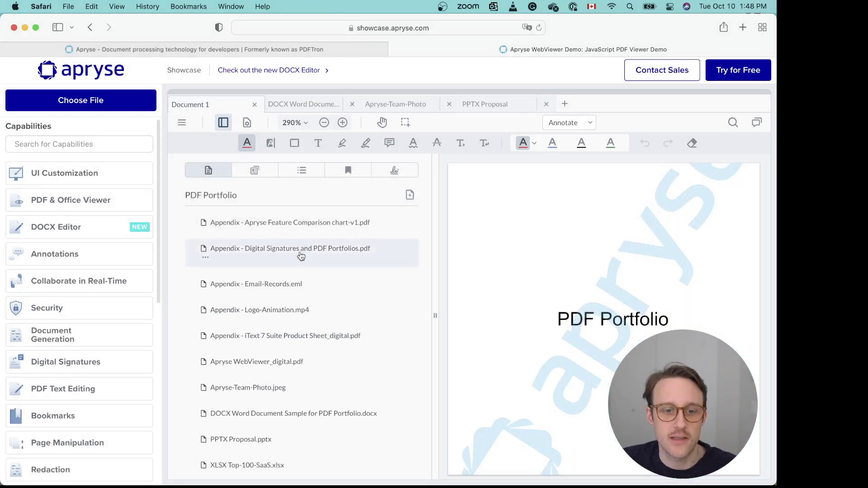
Step: Rename the DOCX Word sample attachment to 'DOCX Document.docx' and save
left_click(206, 413)
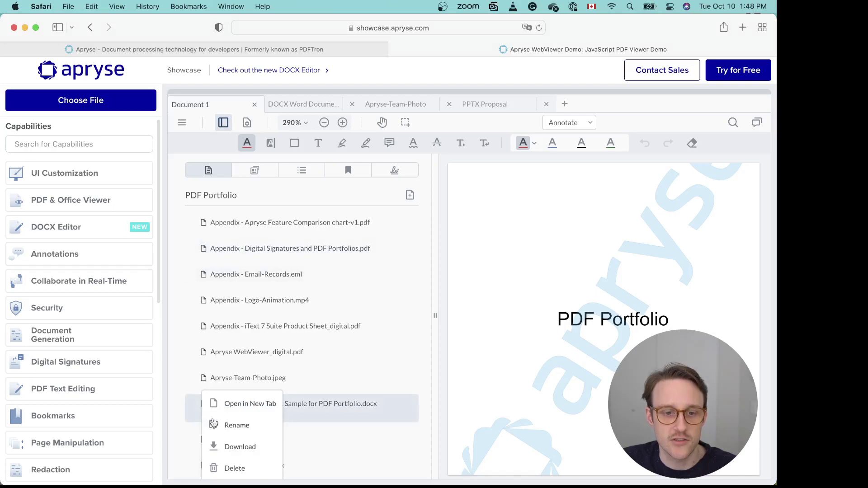
left_click(236, 422)
left_click(309, 414)
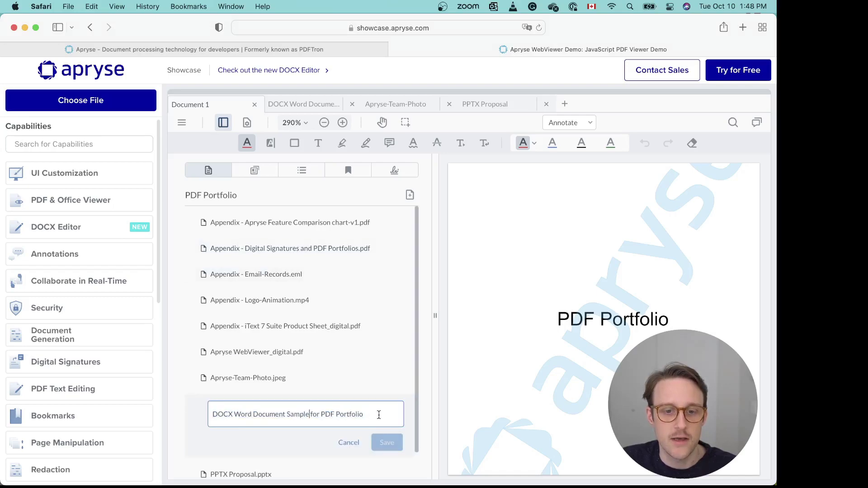
left_click(235, 416, "shift")
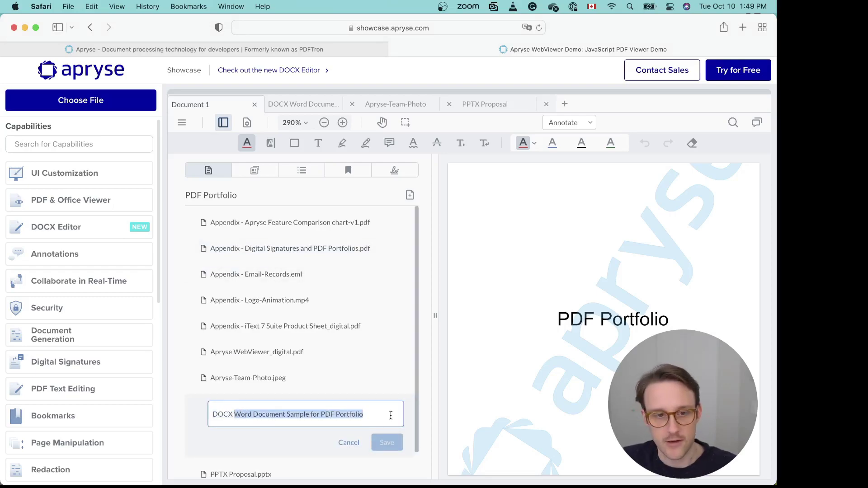
type("Document")
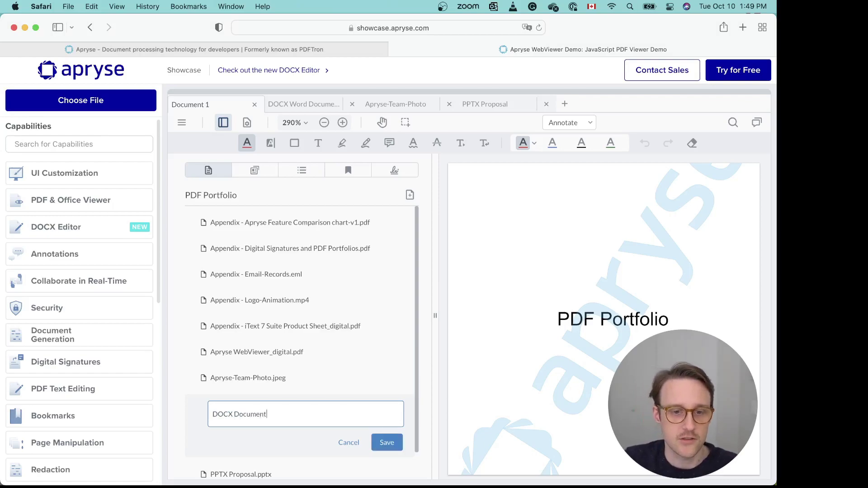
left_click(387, 442)
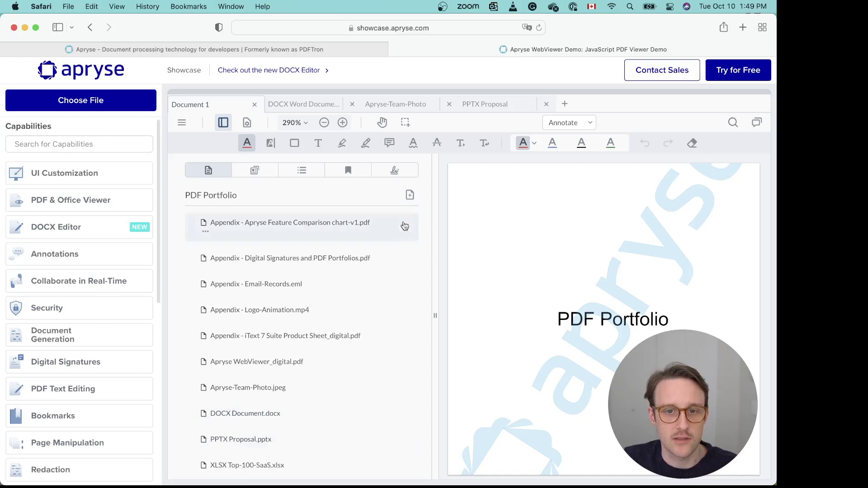
Step: Open the Add File chooser next to the PDF Portfolio heading
left_click(410, 197)
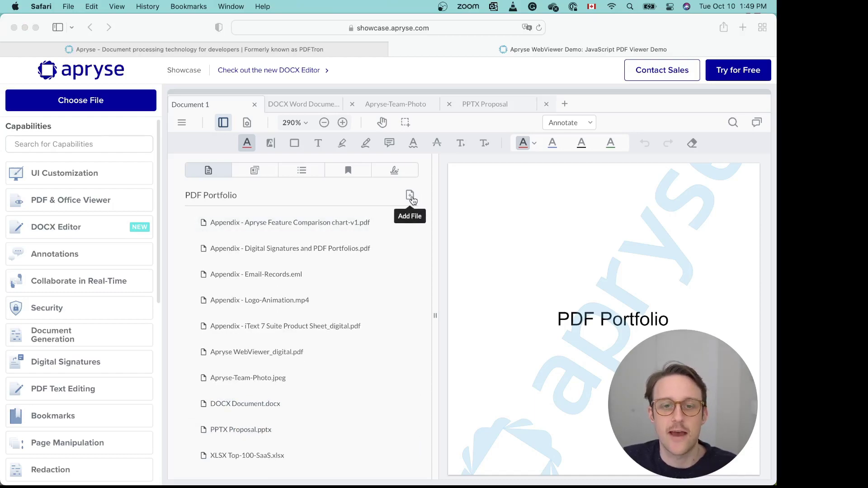